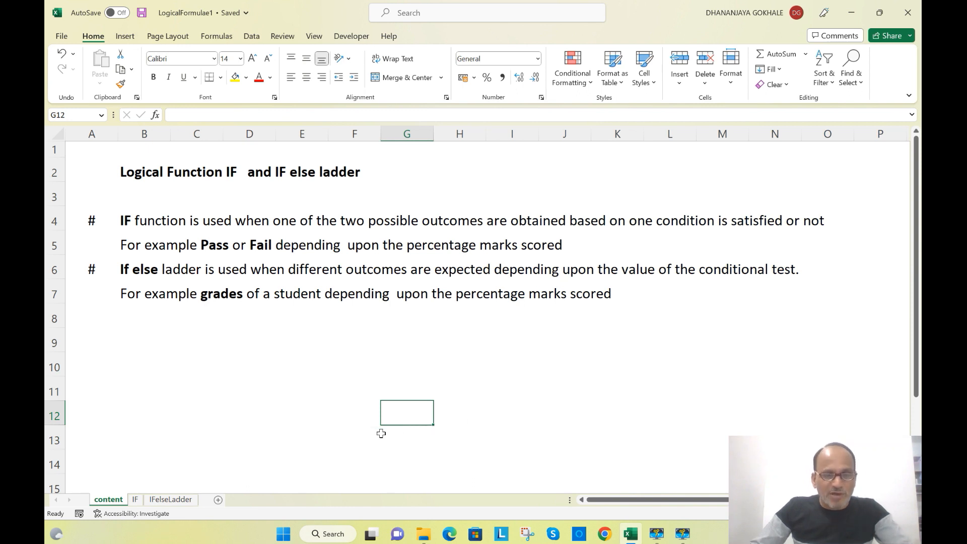
Step: Open the IF sheet and review the IF function syntax in cell C1
left_click(135, 500)
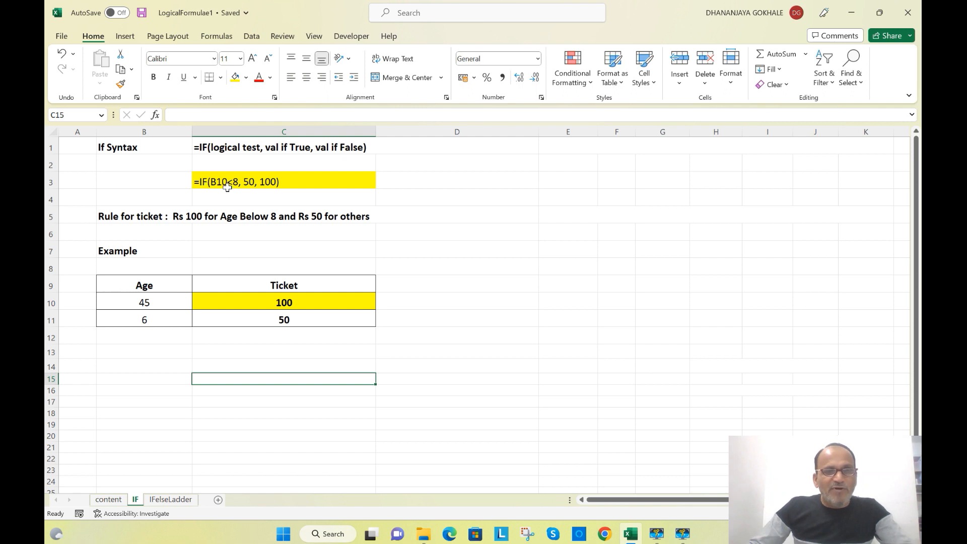
left_click(210, 149)
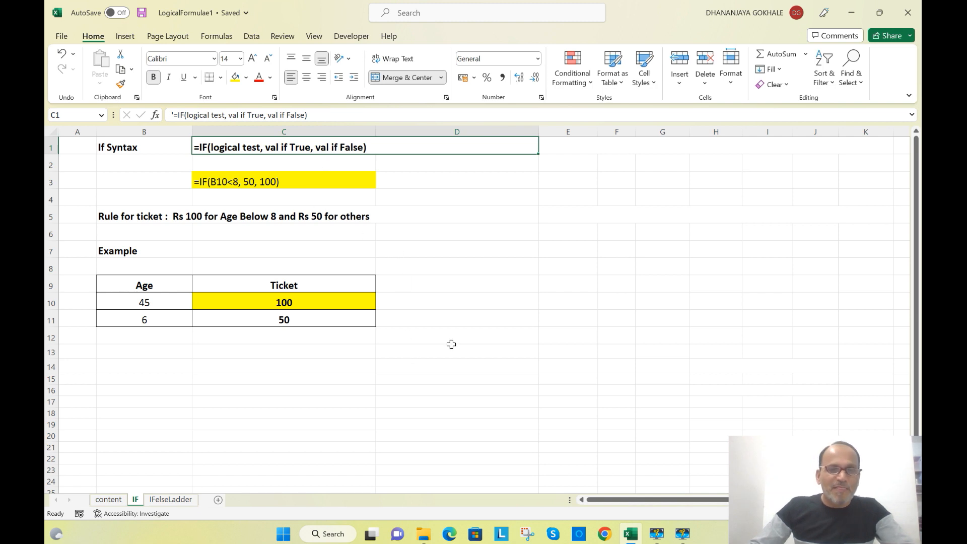
left_click(552, 211)
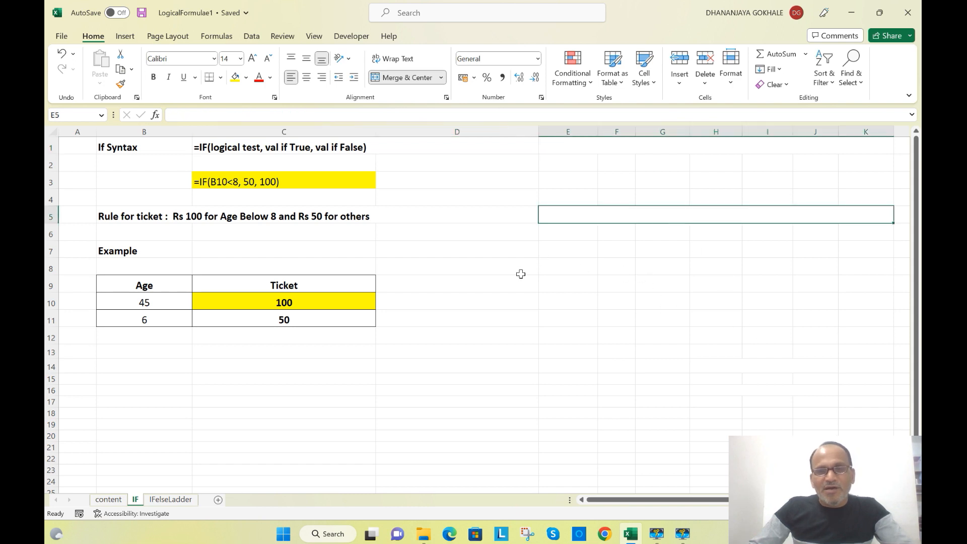
Step: Enter the logical test =B10<60 in cell F7
left_click(606, 254)
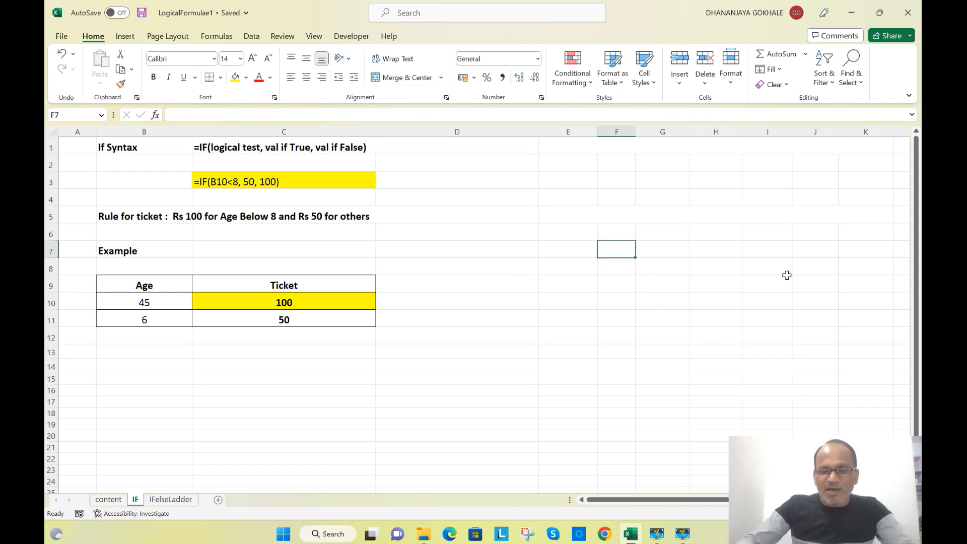
type("=")
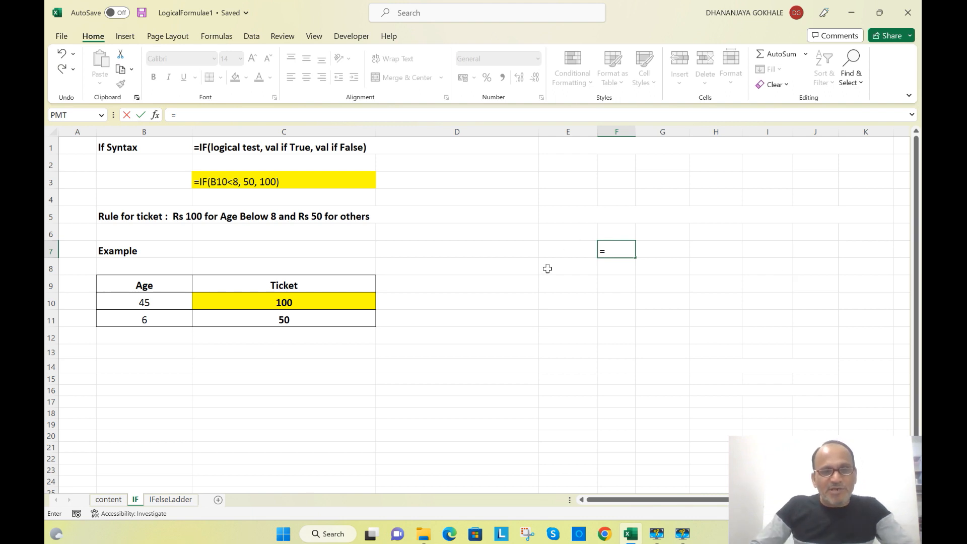
left_click(144, 305)
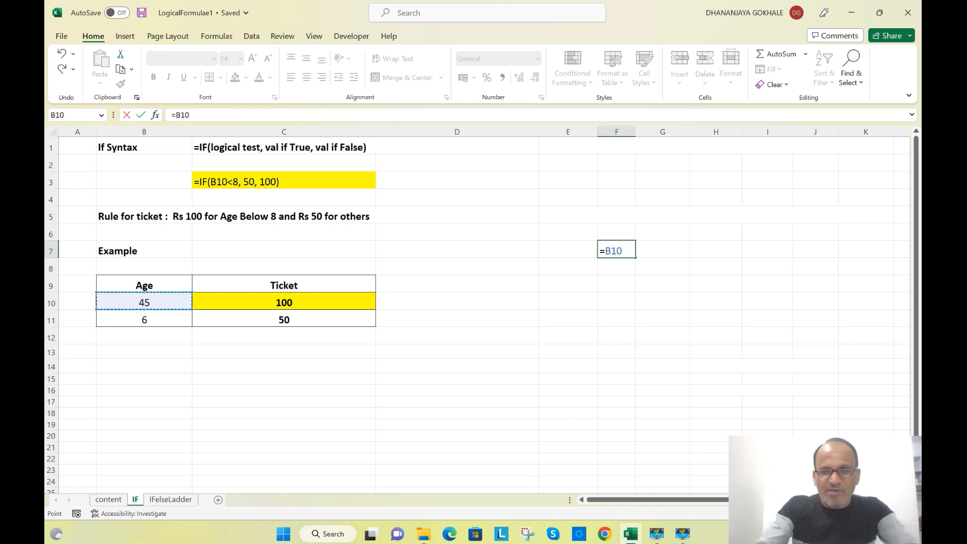
type("<")
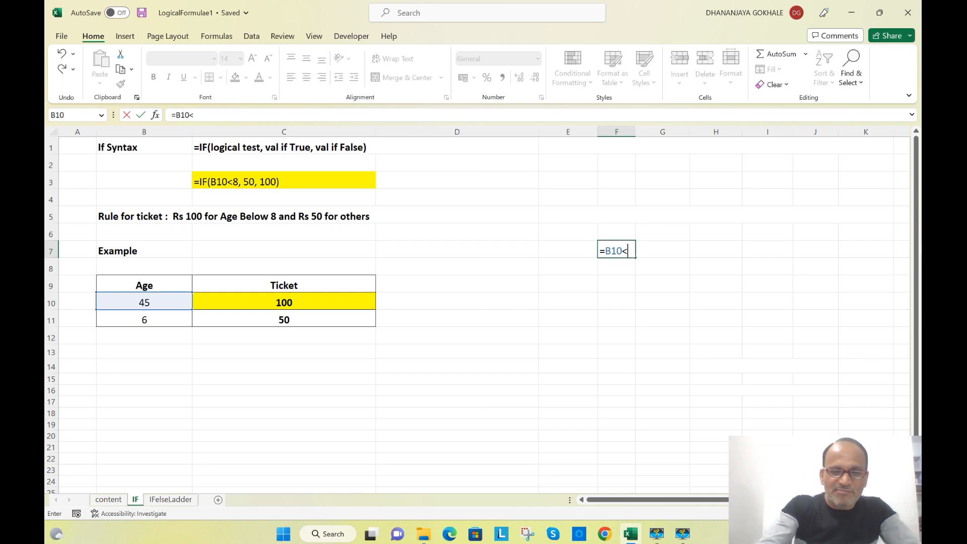
type("60")
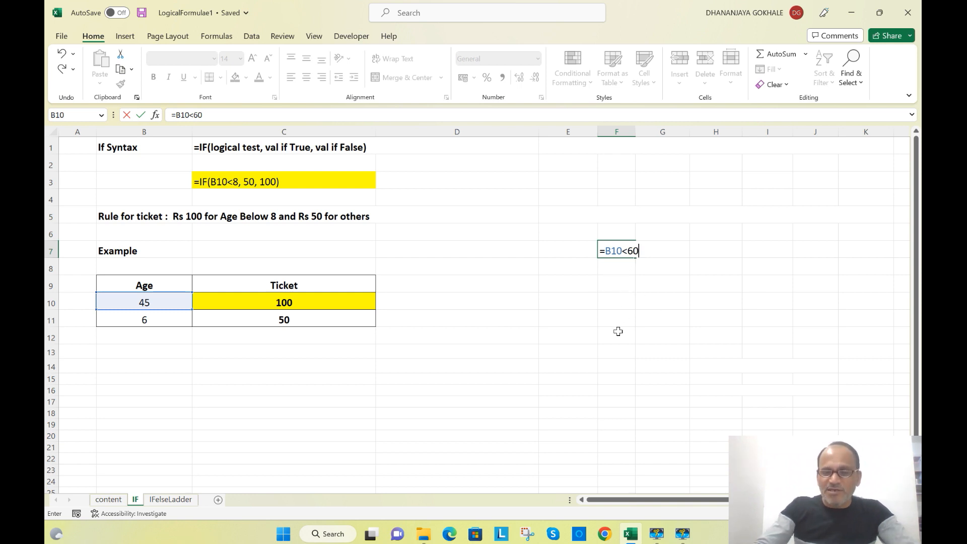
key("Return")
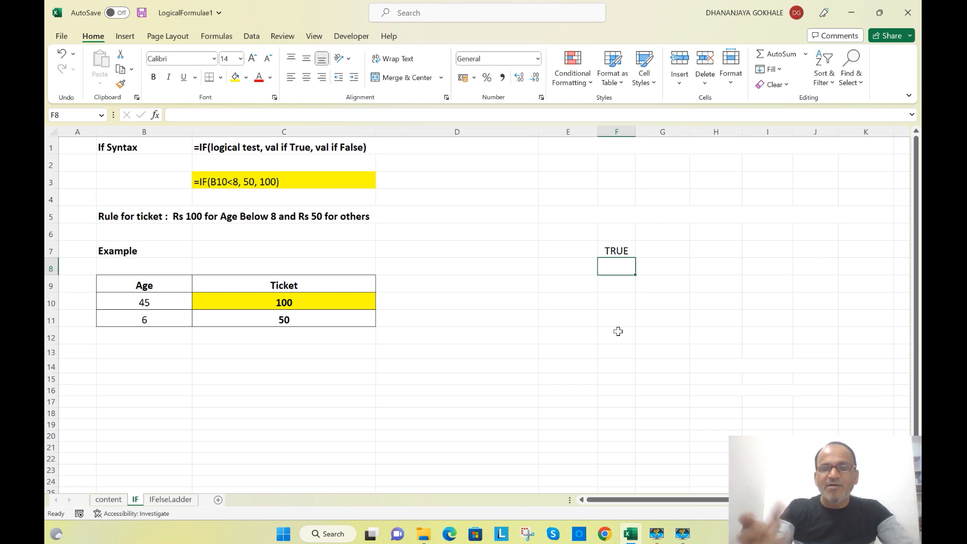
Step: Inspect the comparison formula in cell F7 without changing it
left_click(615, 249)
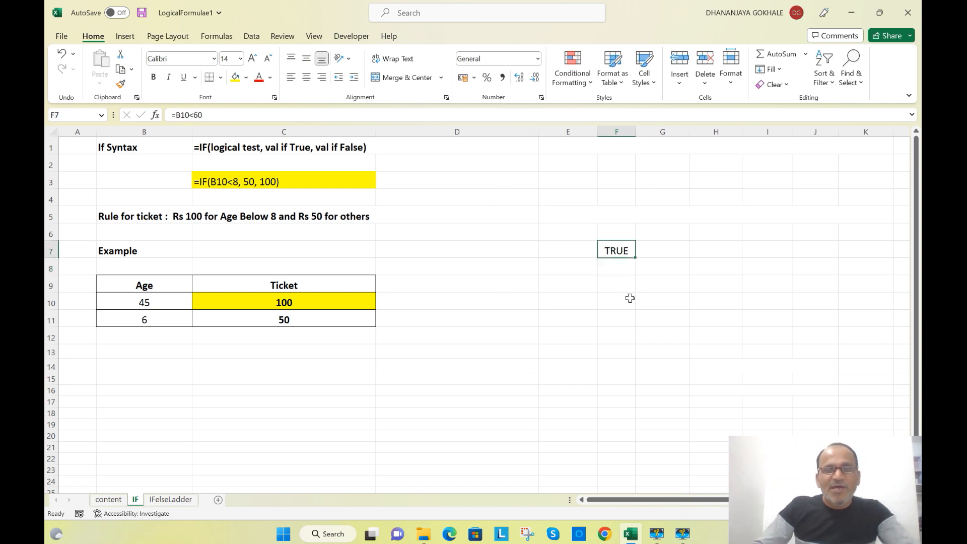
left_click(210, 116)
left_click_drag(210, 116, 174, 118)
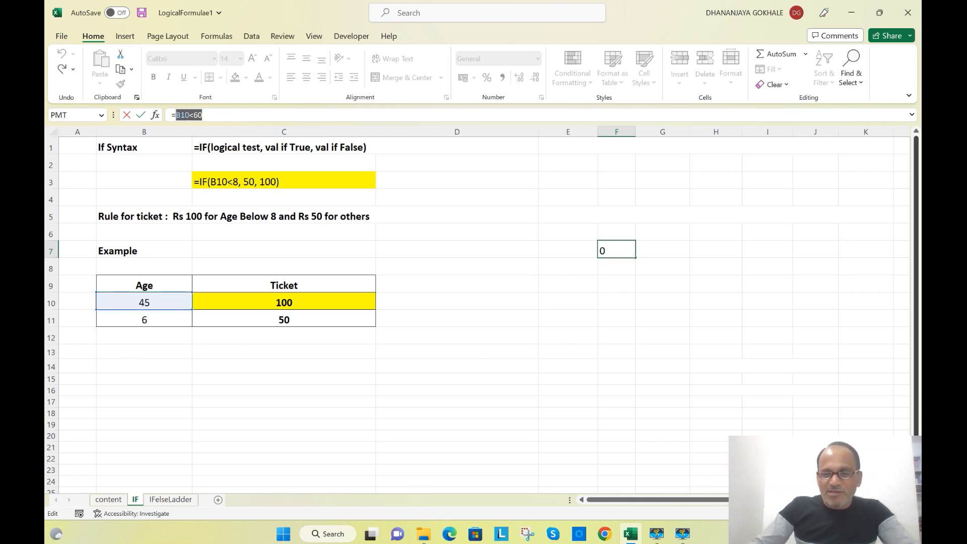
key("Return")
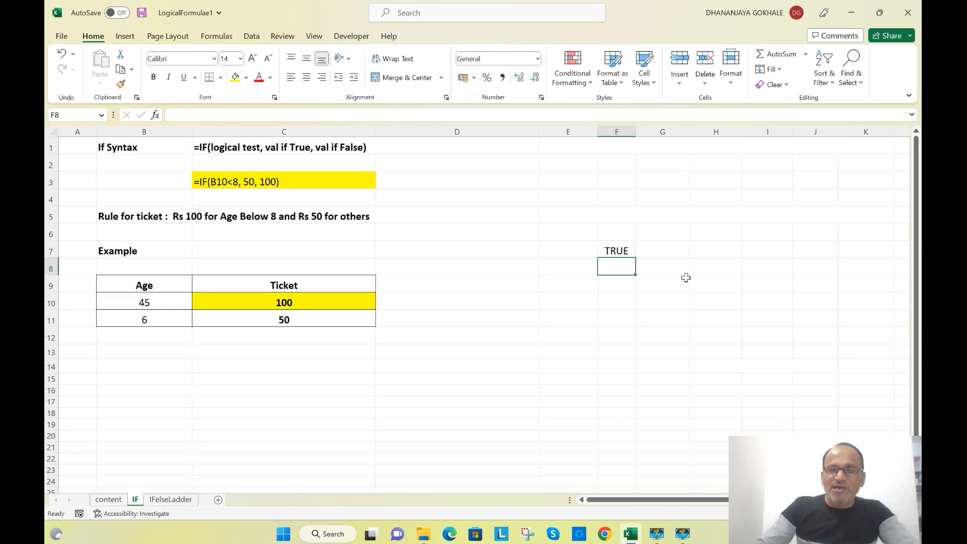
Step: Change the logical test in cell F7 to =B10<40
key("Up")
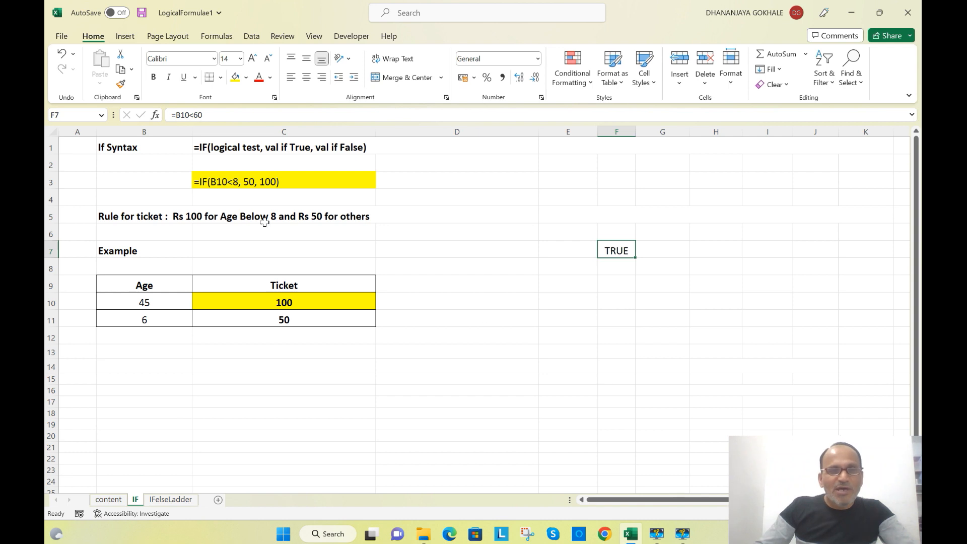
left_click(201, 115)
key("BackSpace")
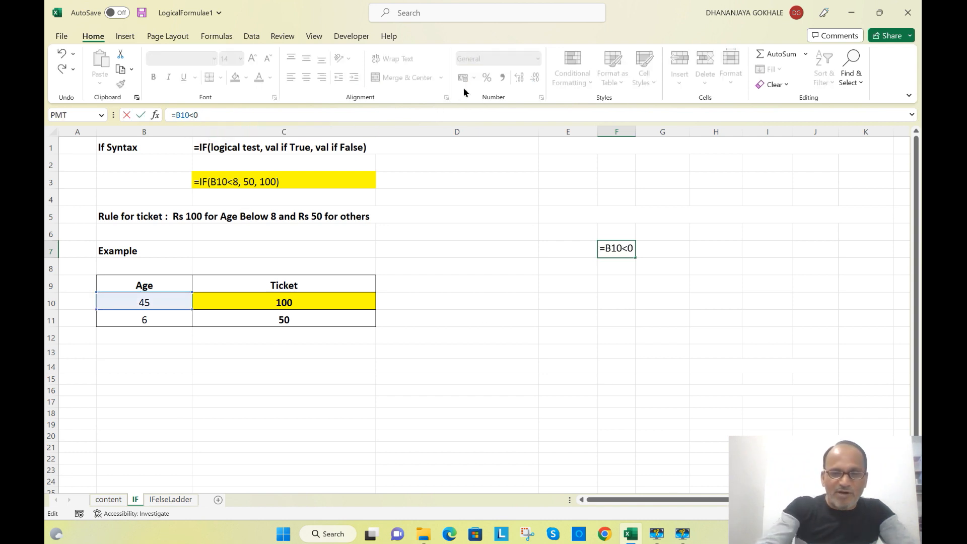
type("4")
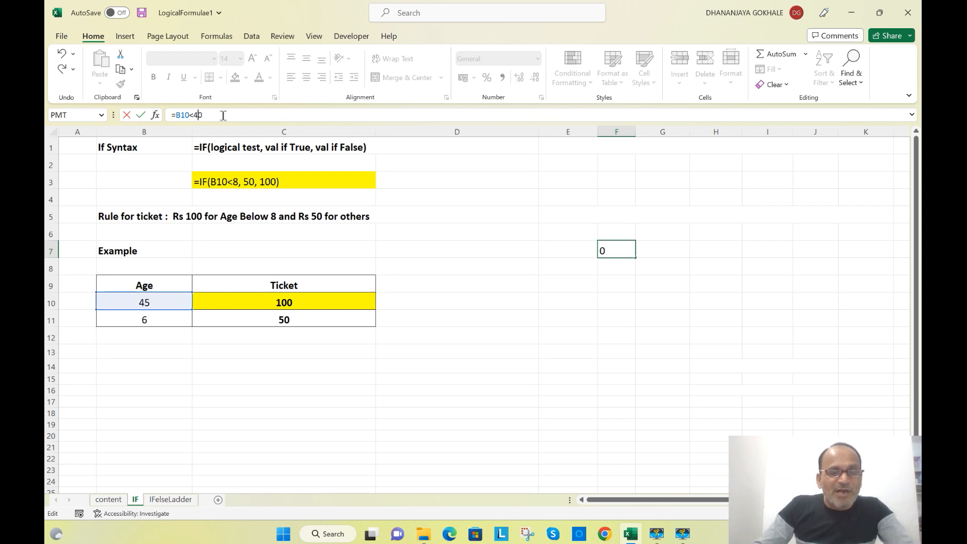
key("Return")
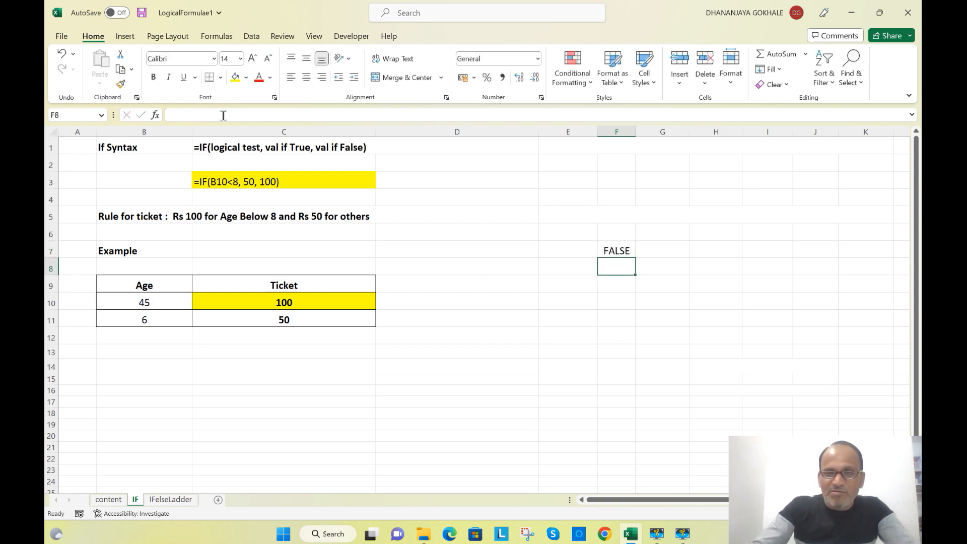
Step: Clear the trial comparison from cell F7
key("Up")
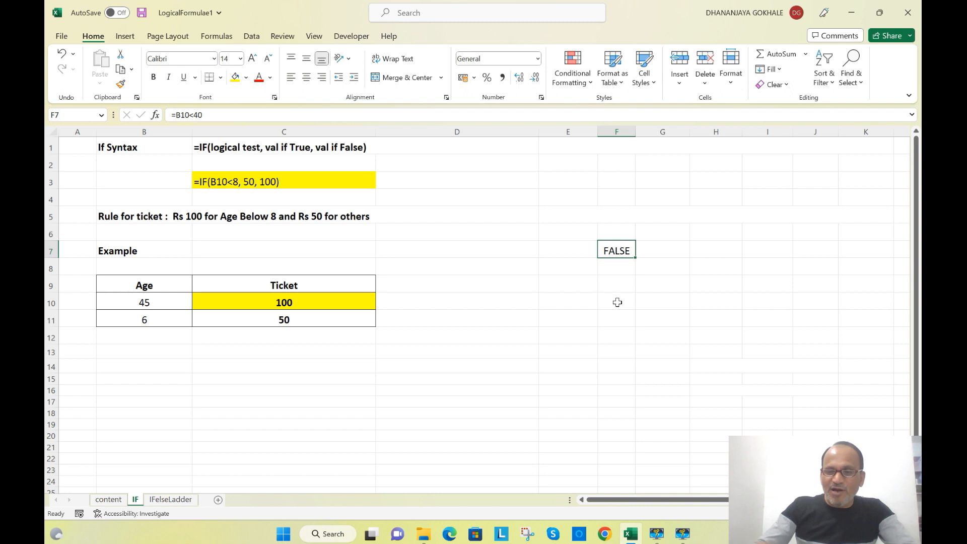
key("Delete")
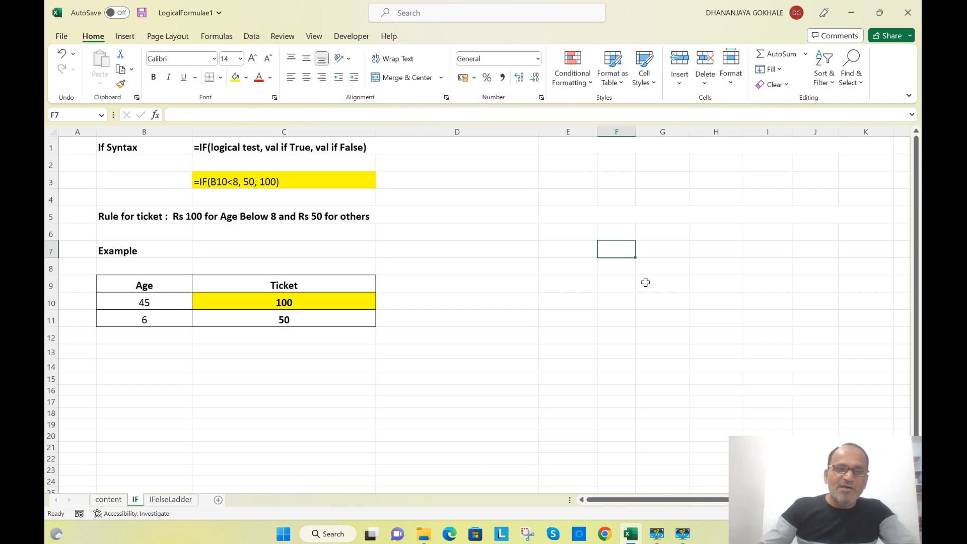
left_click(546, 306)
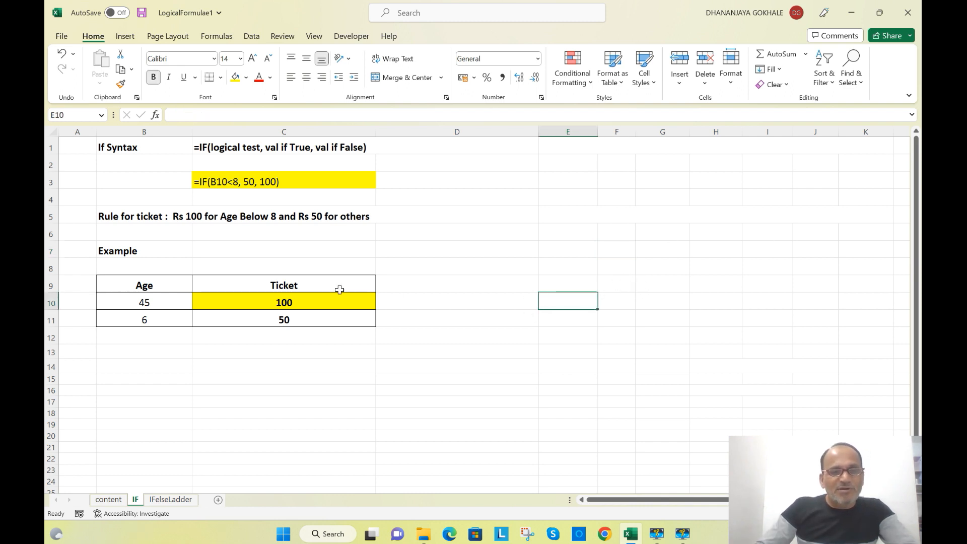
Step: Review the ticket pricing rule in row 5 and the two ages in B10 and B11
left_click(124, 216)
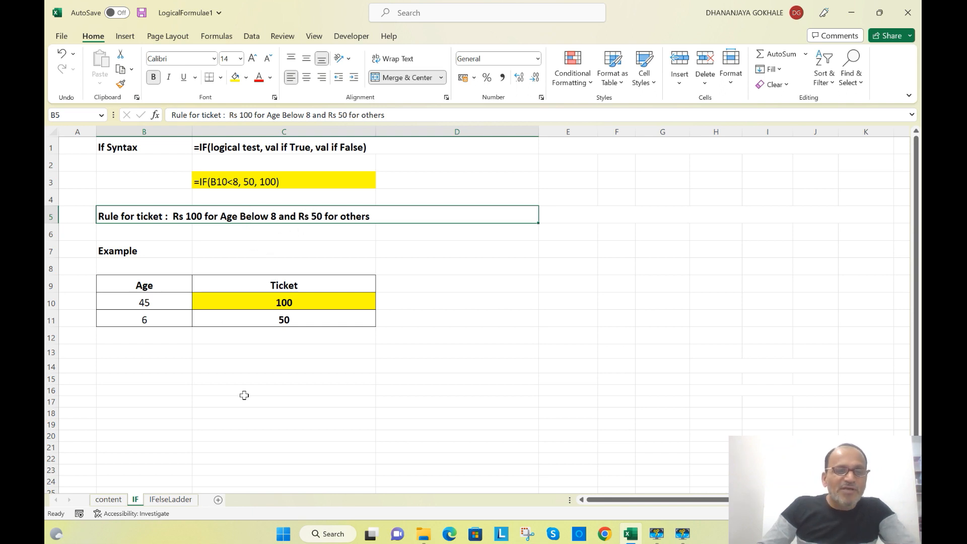
left_click(151, 302)
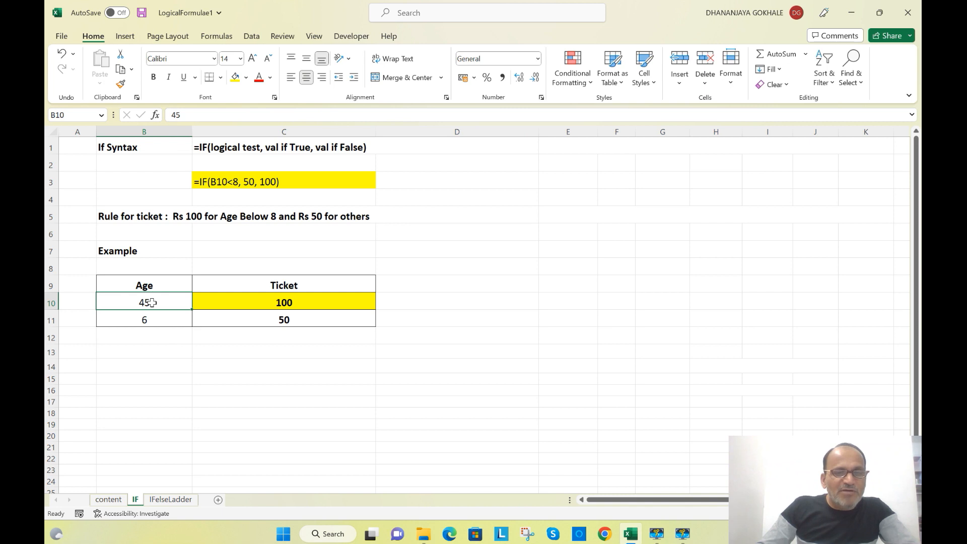
left_click(155, 319)
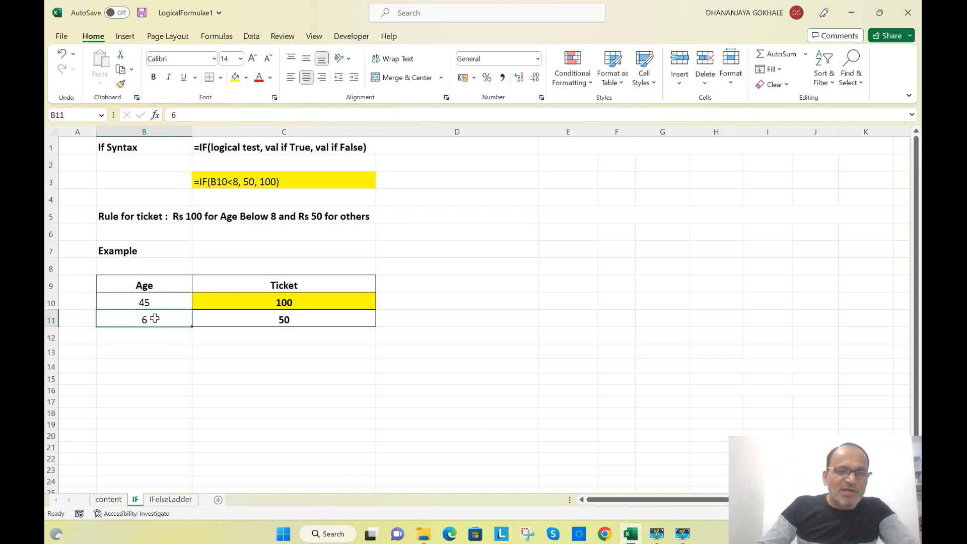
Step: Inspect the arguments of the IF formulas in Ticket cells C10 and C11, leaving both formulas as they are
left_click(303, 302)
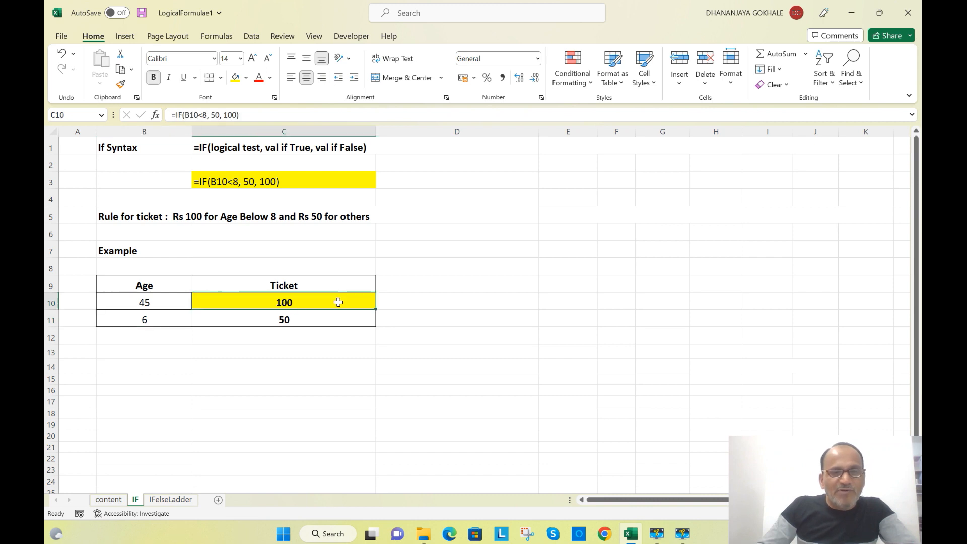
key("F2")
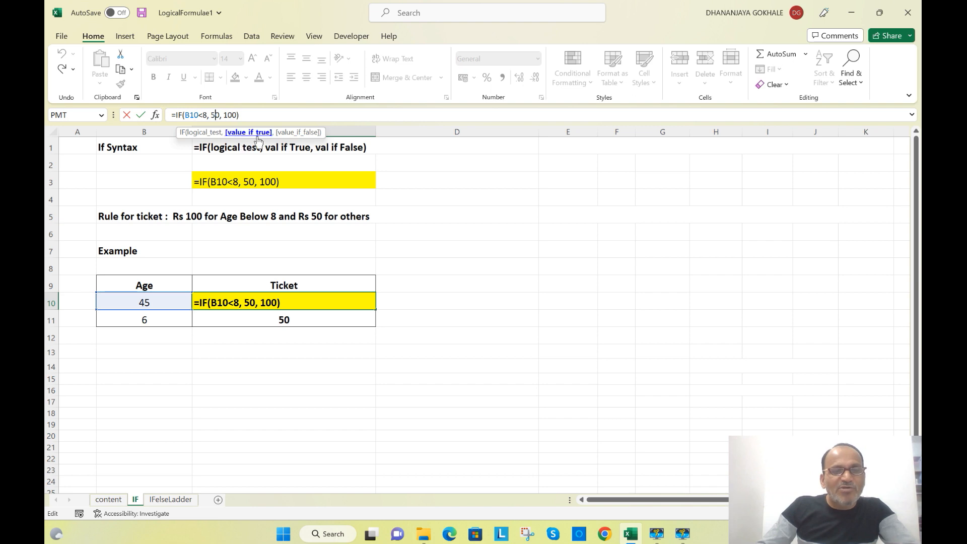
left_click(251, 302)
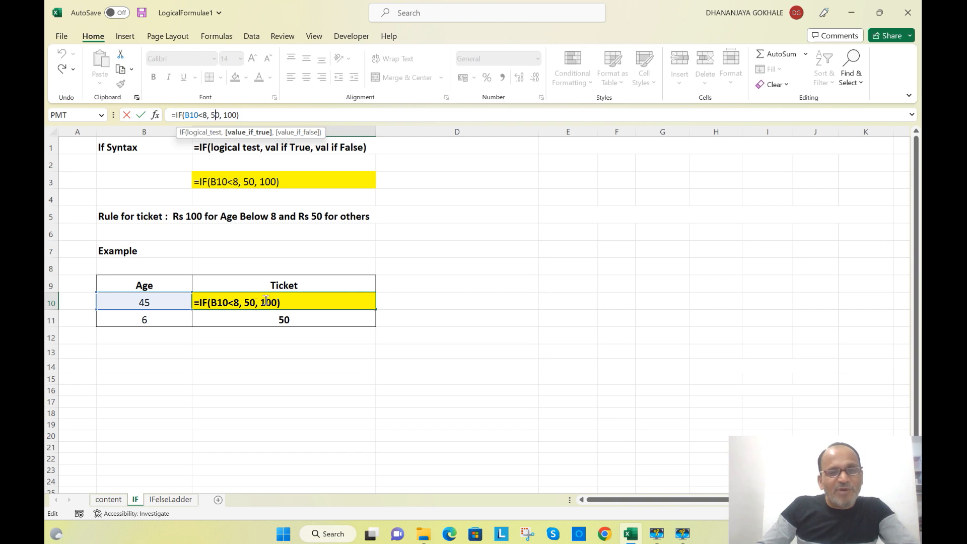
key("Return")
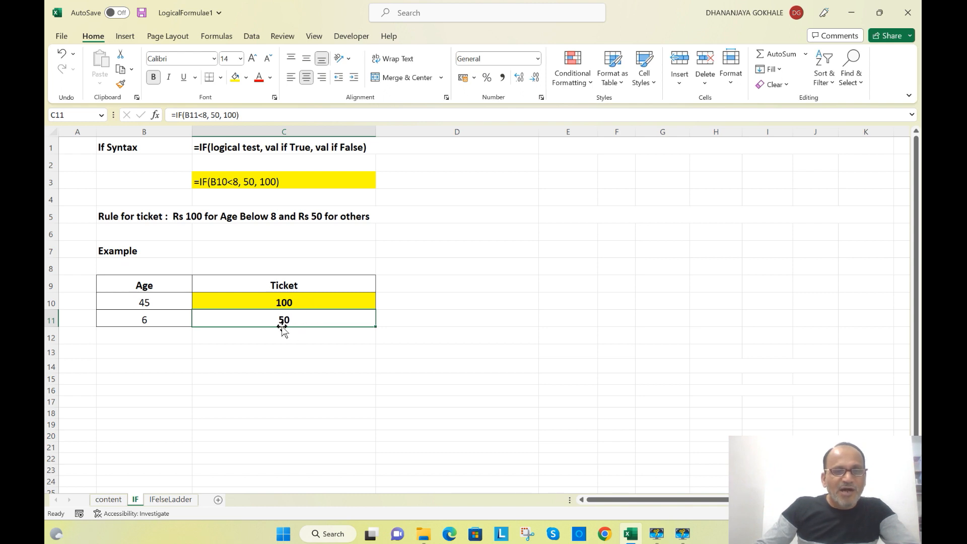
left_click(194, 113)
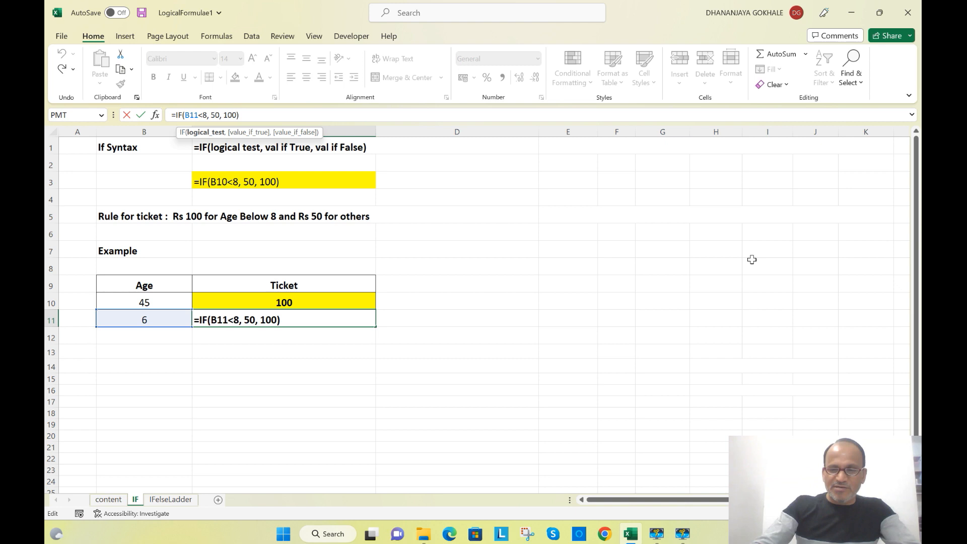
key("Return")
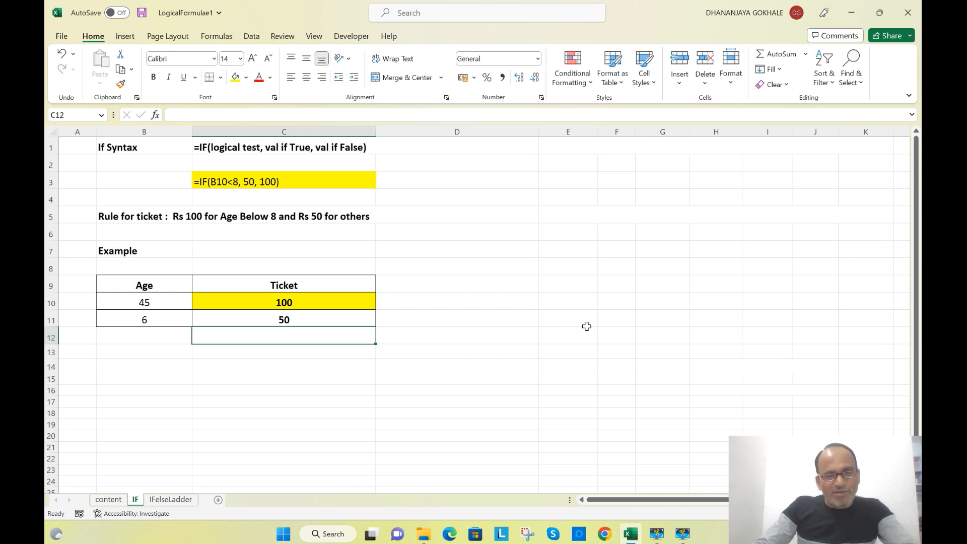
Step: Open the IFelseLadder sheet and review each From threshold with its discount rate in the Rule for Discount table
left_click(190, 501)
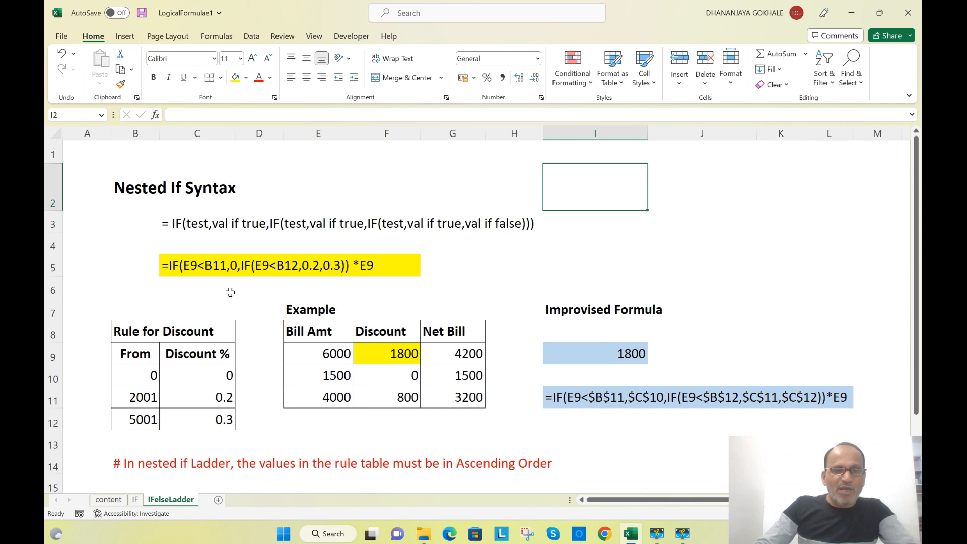
scroll(215, 321, "down", 3)
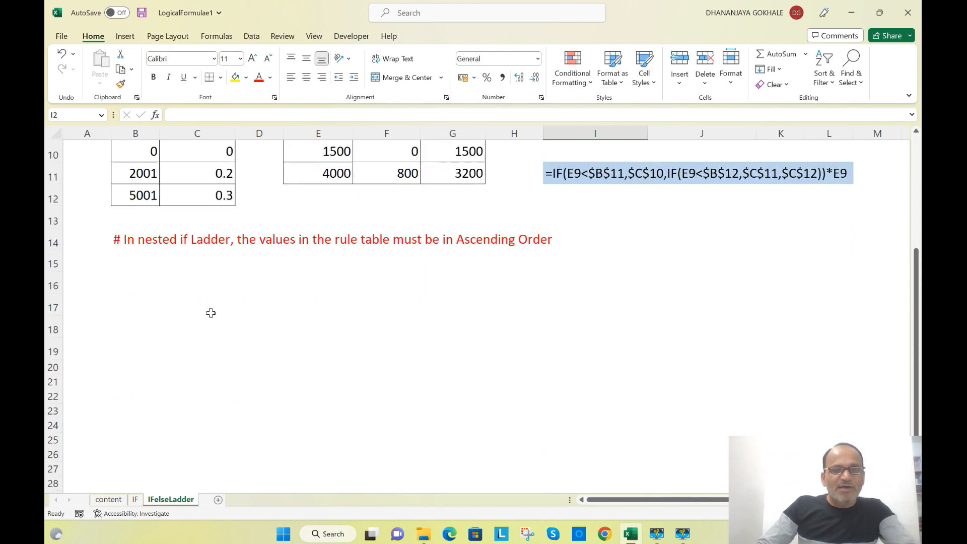
scroll(209, 313, "up", 2)
left_click(135, 242)
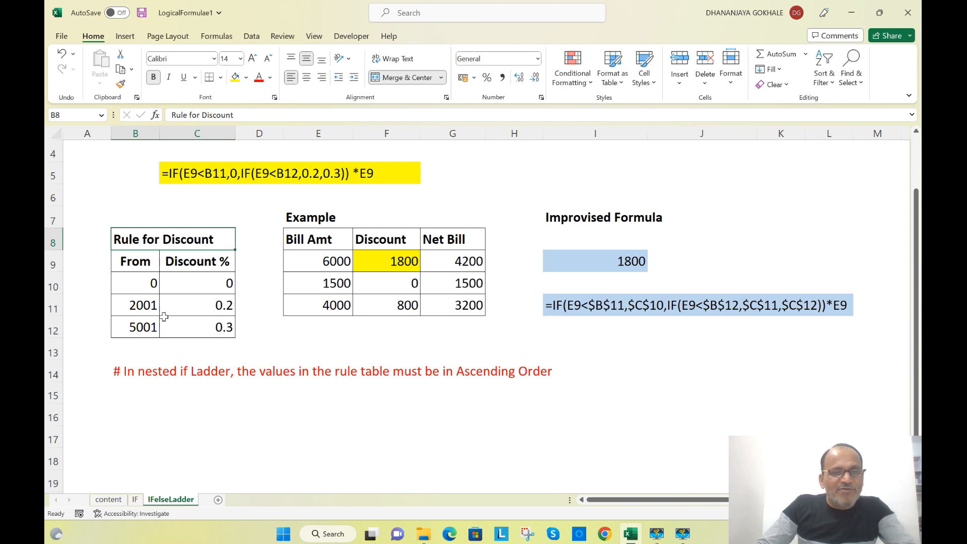
left_click(147, 286)
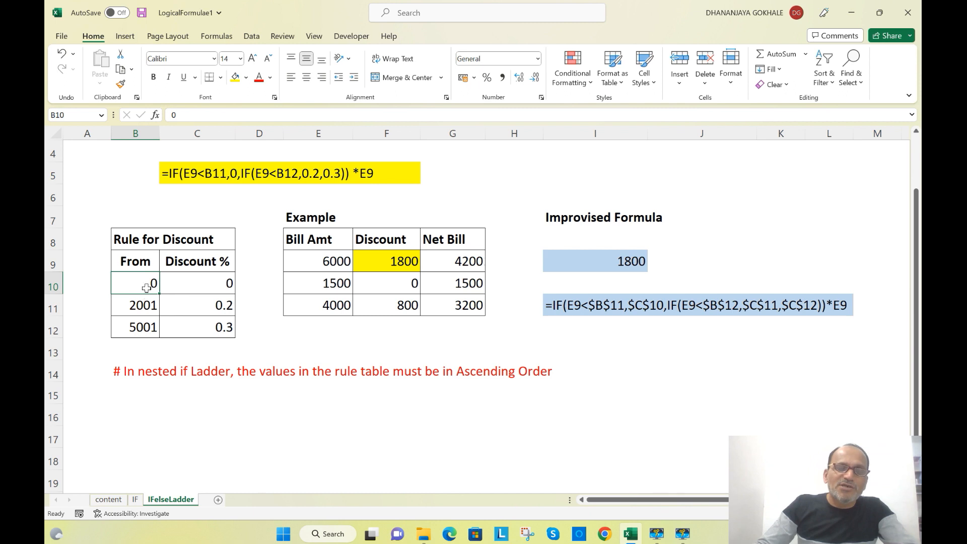
left_click(219, 282)
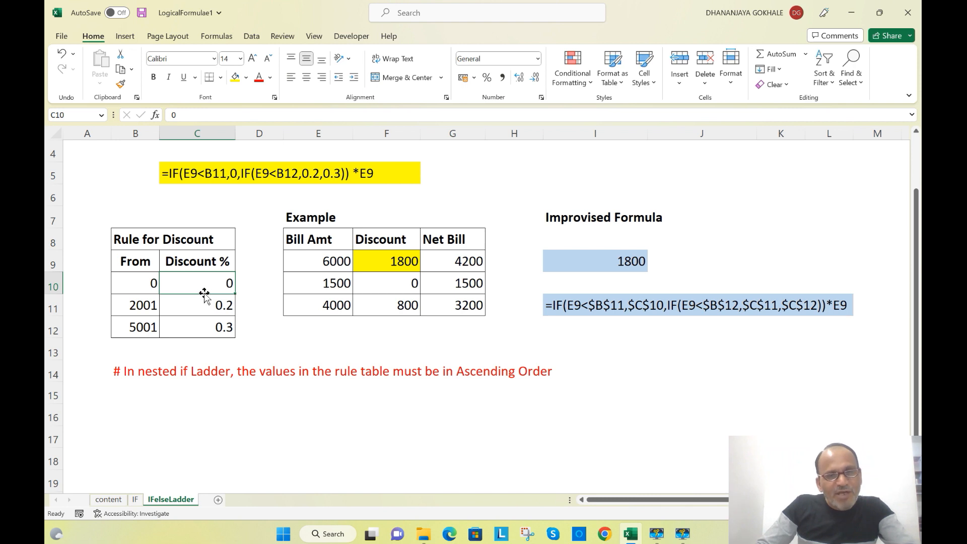
left_click(140, 307)
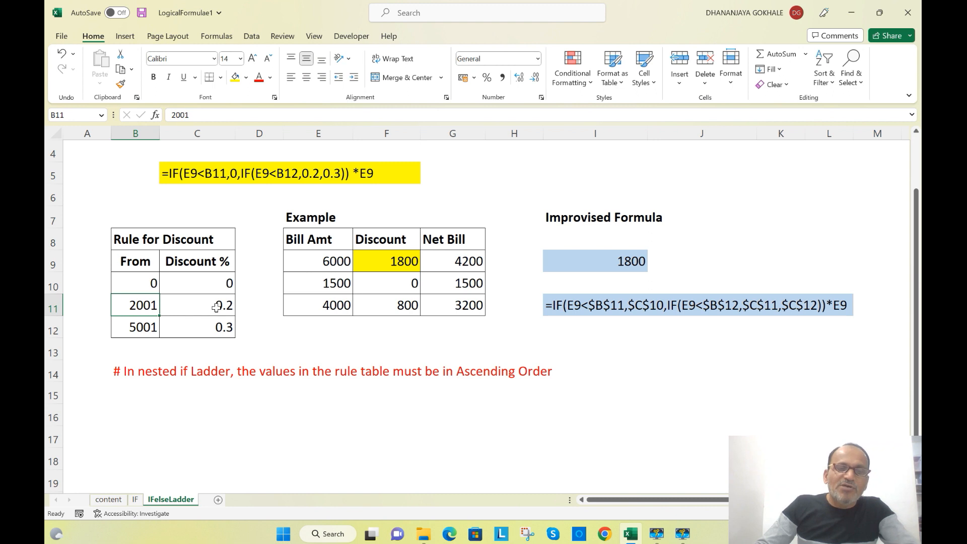
left_click(216, 308)
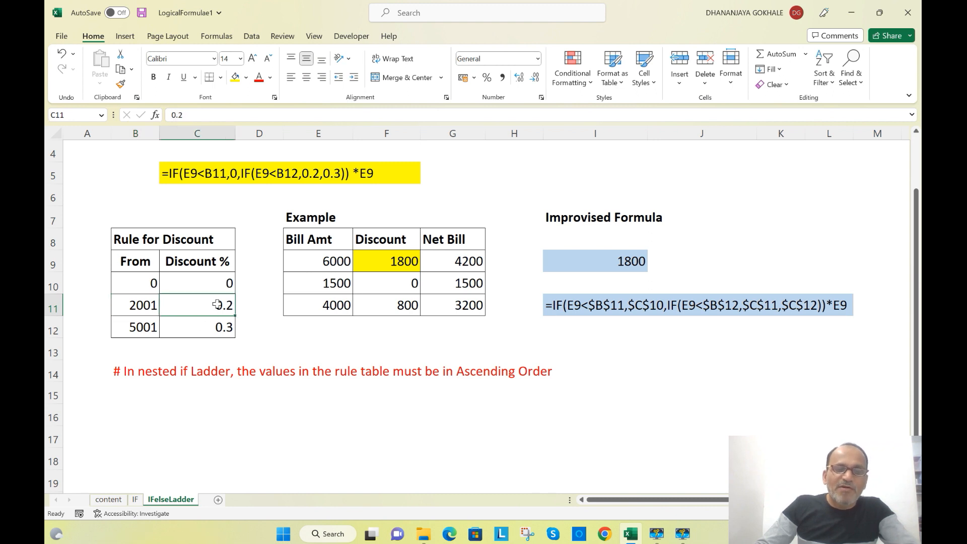
left_click(149, 333)
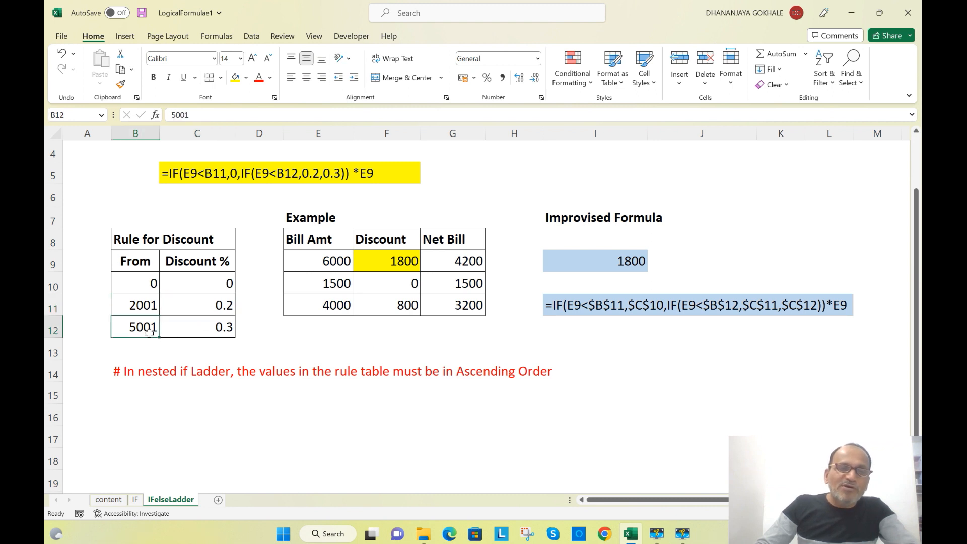
left_click(222, 330)
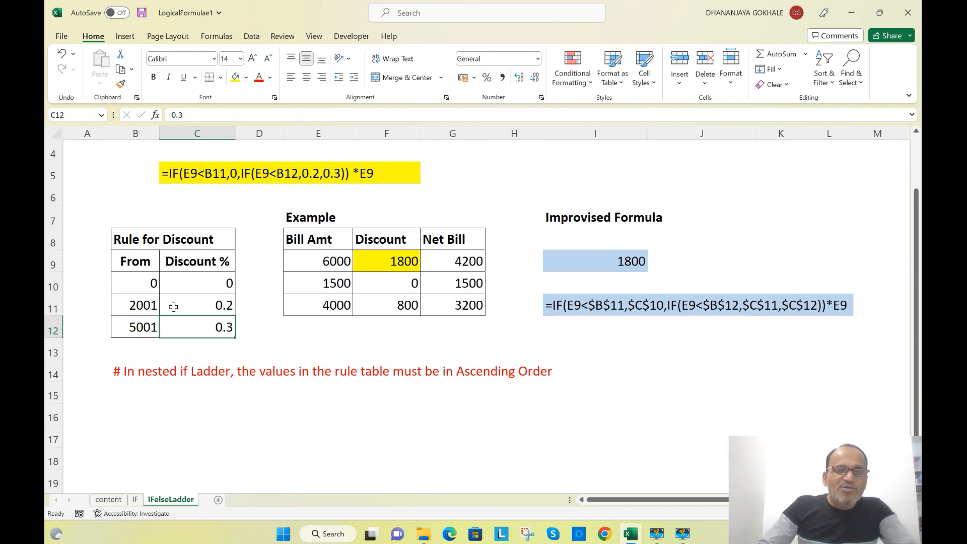
Step: Compare the 2001 and 5001 thresholds with the discount rates in C10 to C12 to trace each slab's limits
left_click(149, 306)
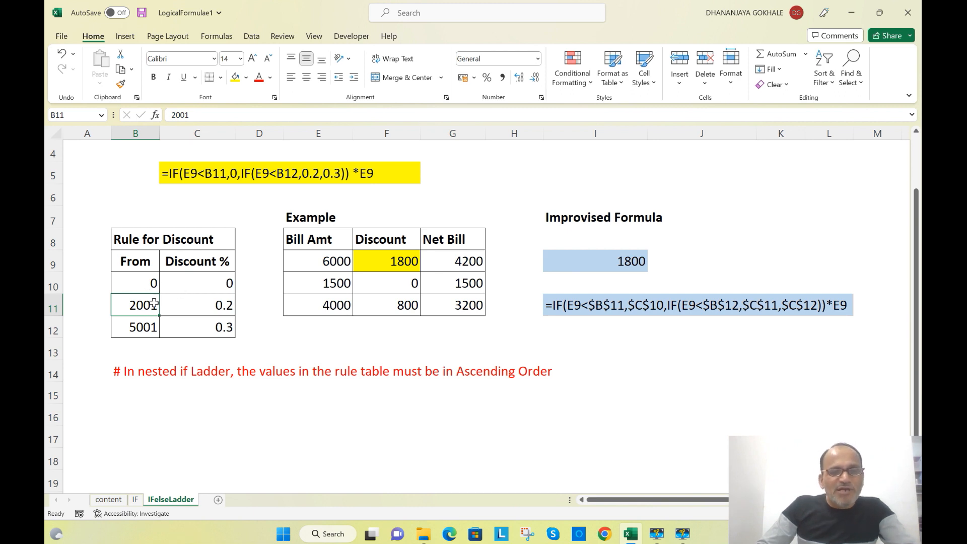
left_click(220, 283)
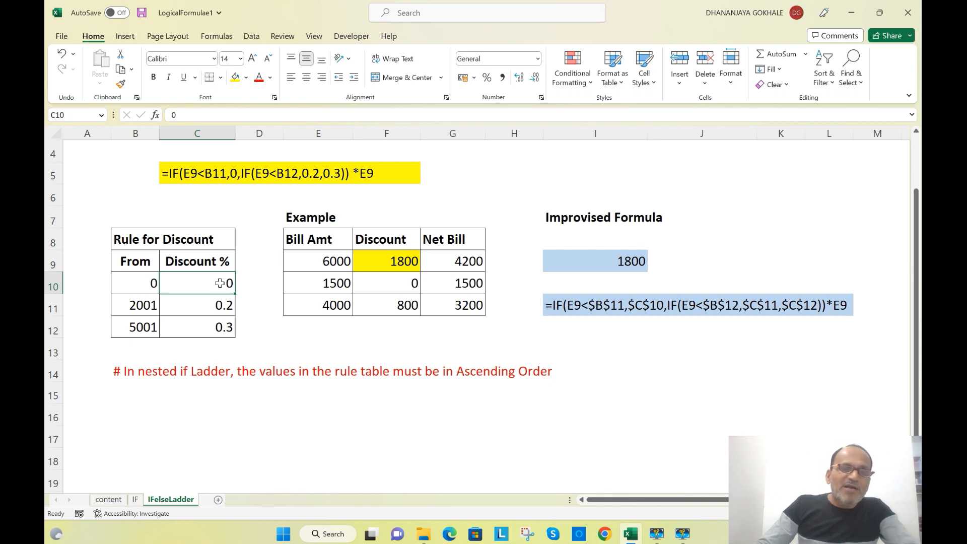
left_click(152, 307)
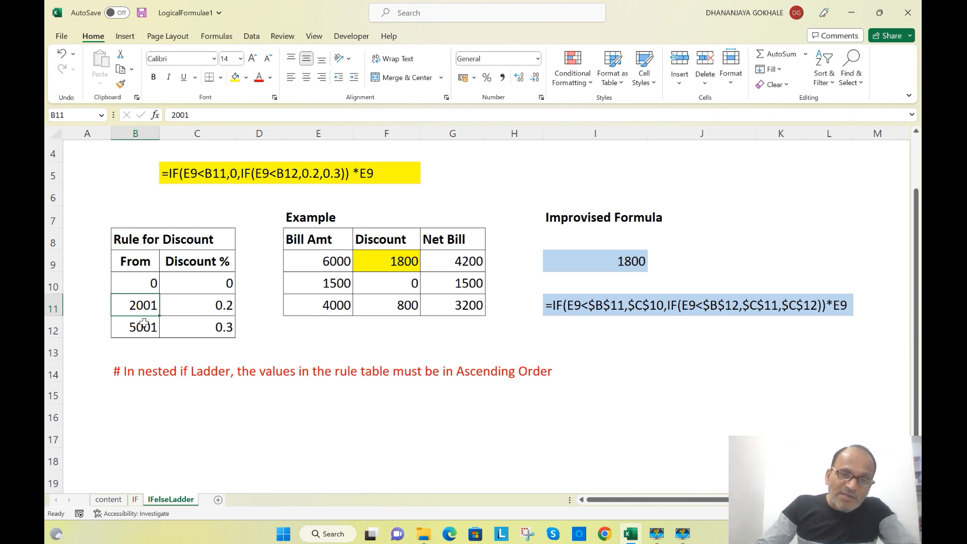
left_click(144, 325)
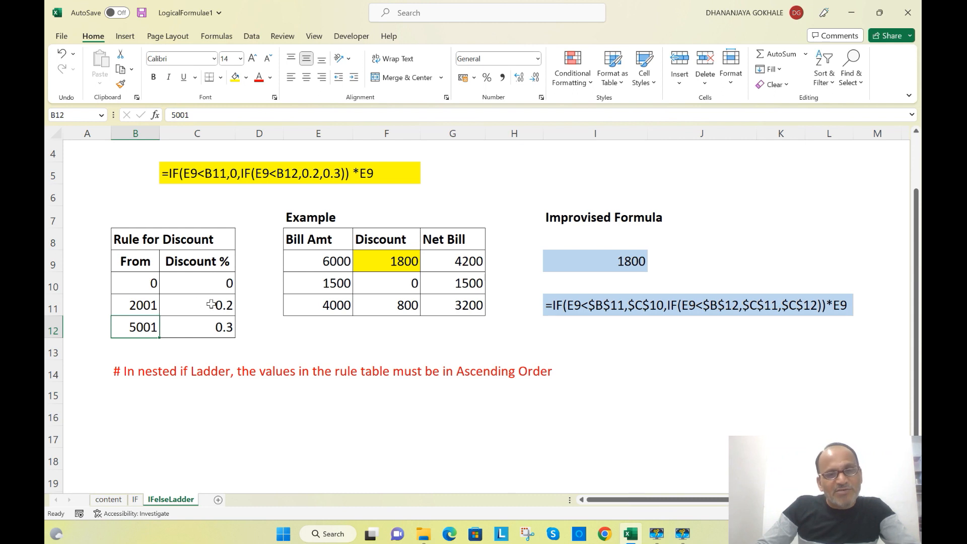
left_click(211, 304)
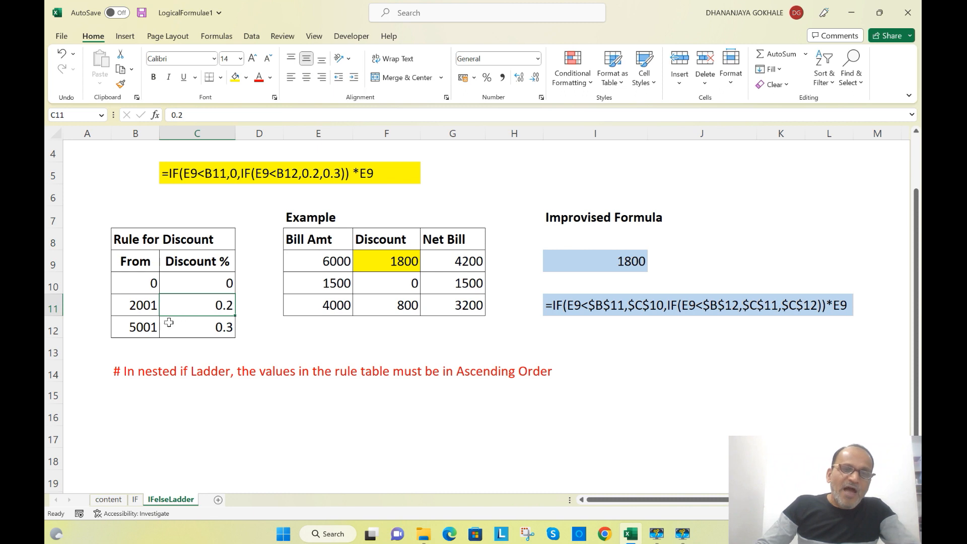
left_click(146, 330)
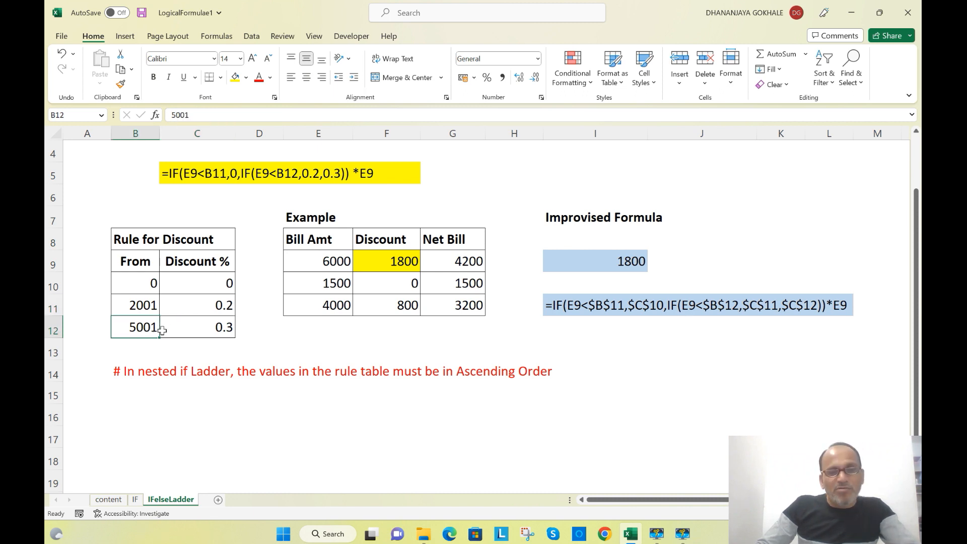
left_click(220, 330)
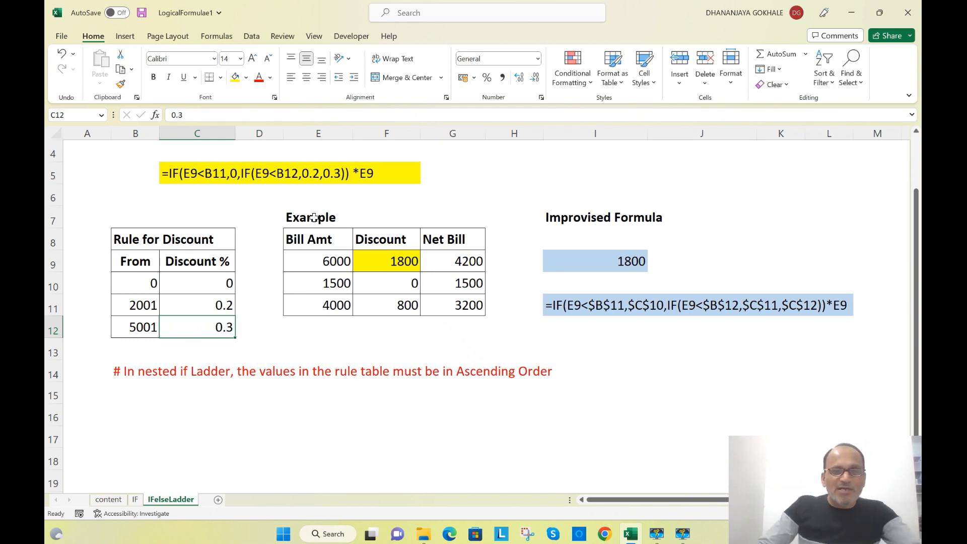
Step: Examine the example bill amounts in E9 to E11 and the nested IF formulas in the Discount column
left_click(322, 267)
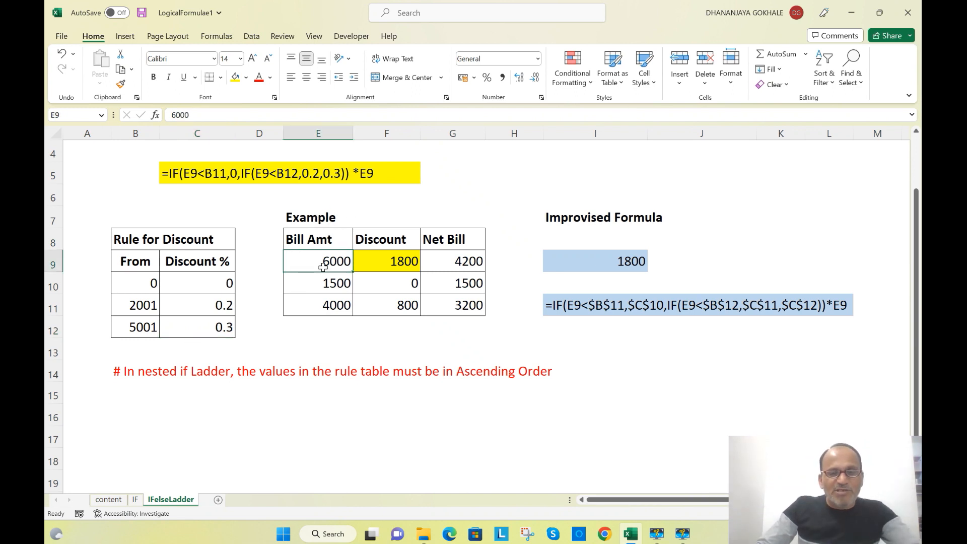
left_click(326, 285)
left_click(328, 303)
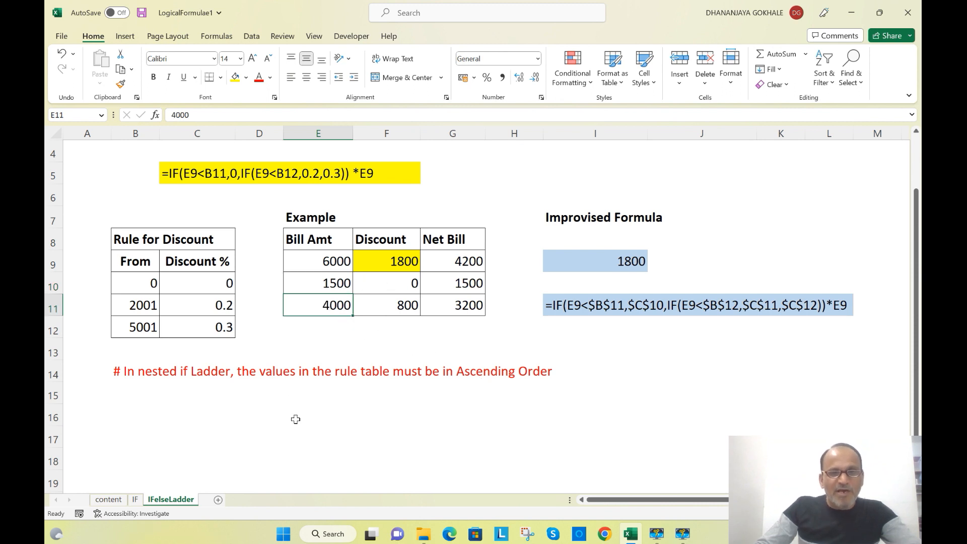
left_click(392, 263)
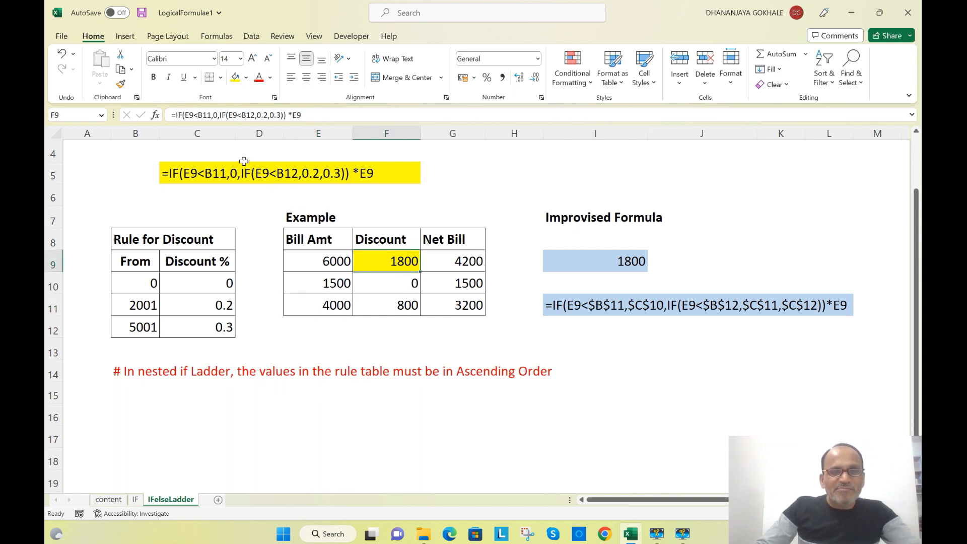
left_click(232, 116)
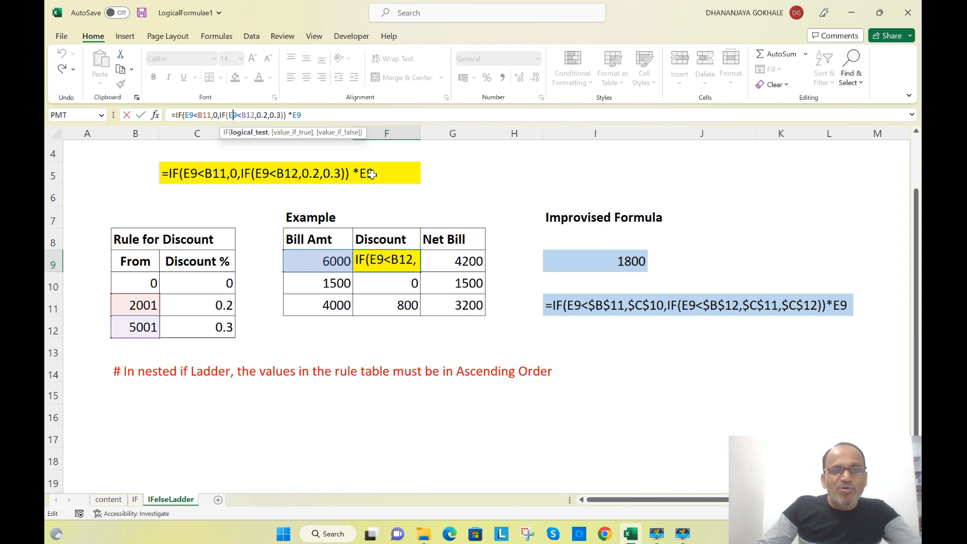
key("Return")
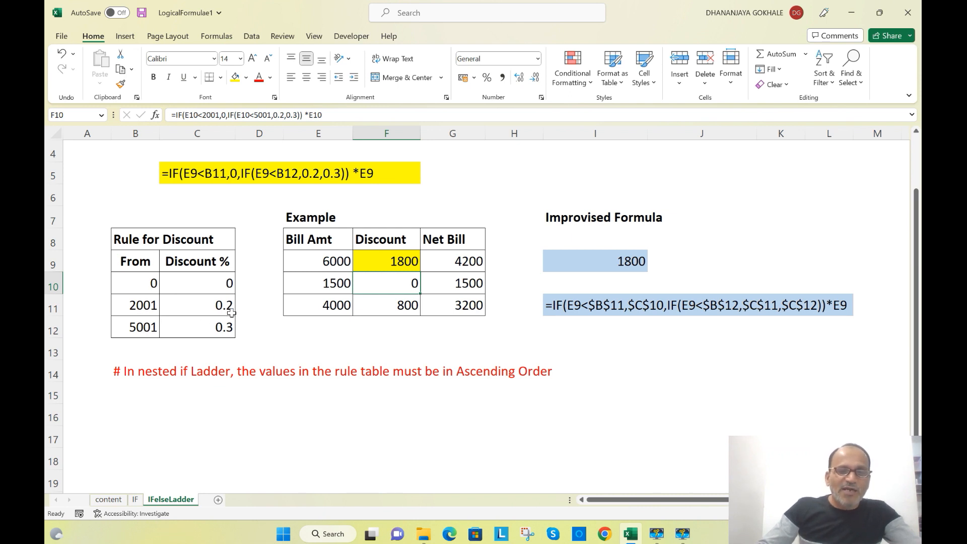
left_click(383, 310)
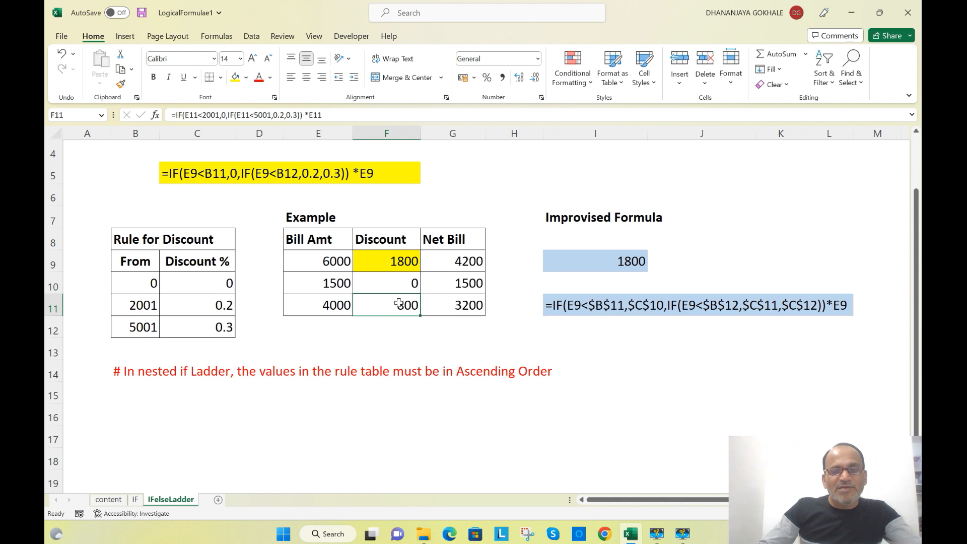
Step: Review the Net Bill formulas in cells G9 to G11
left_click(463, 262)
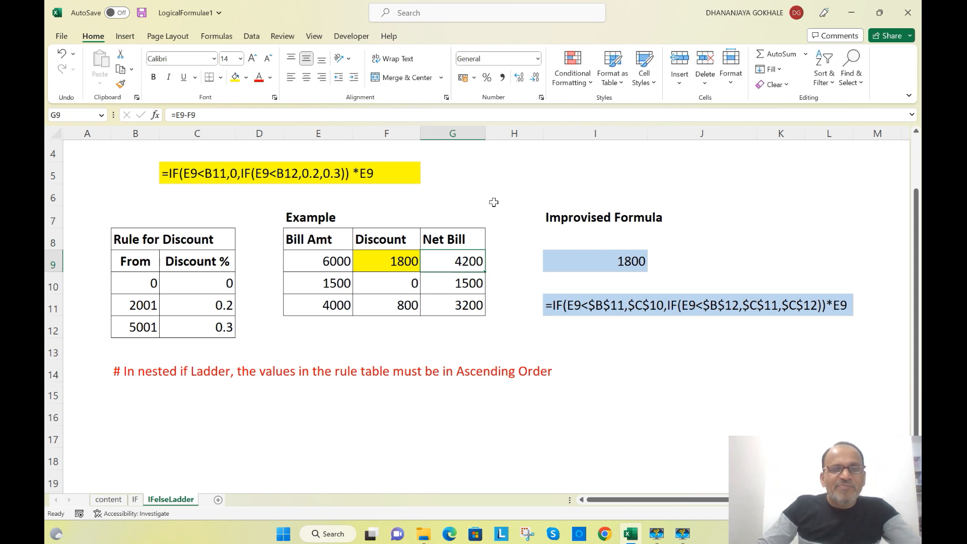
key("Down")
key("Down")
key("Down")
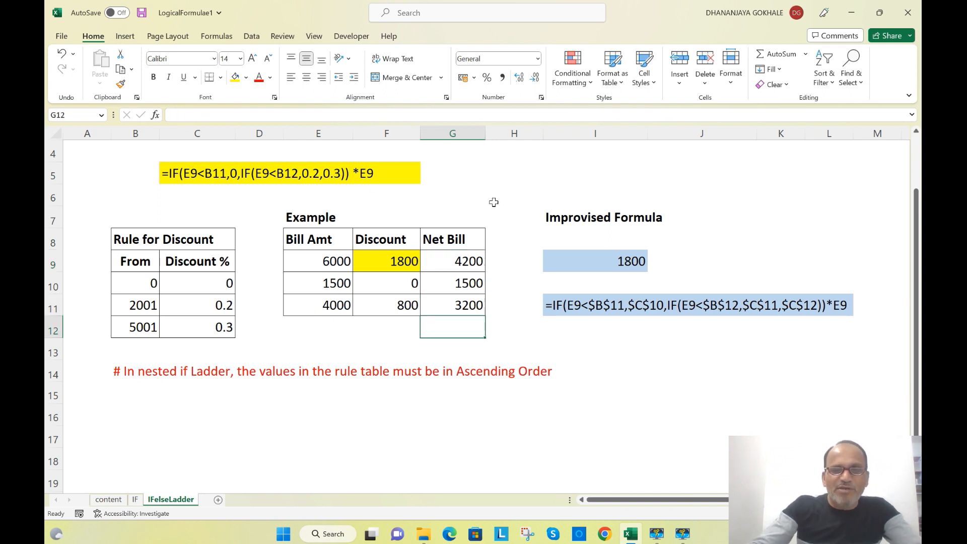
Step: Inspect the arguments of the nested IF formula written as text in the yellow cell C5
left_click(276, 177)
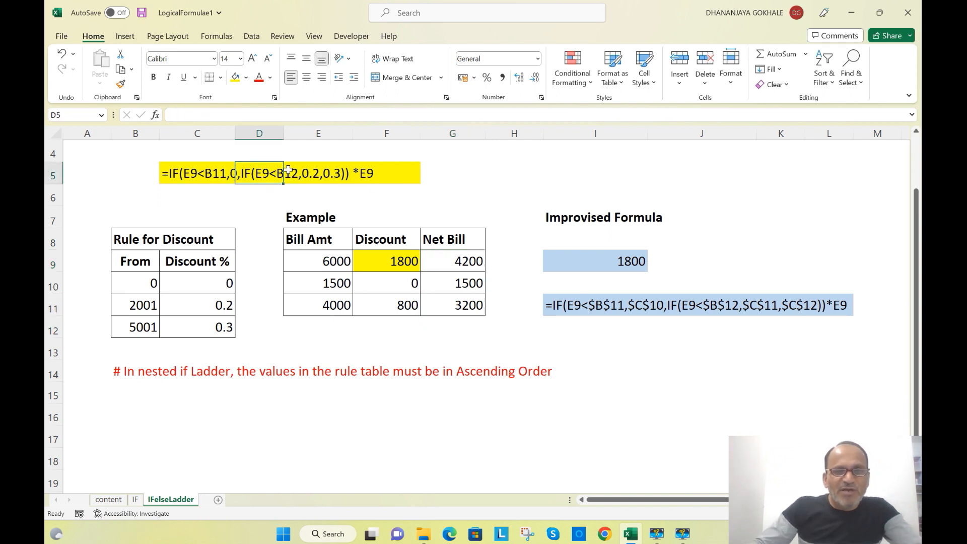
left_click(176, 173)
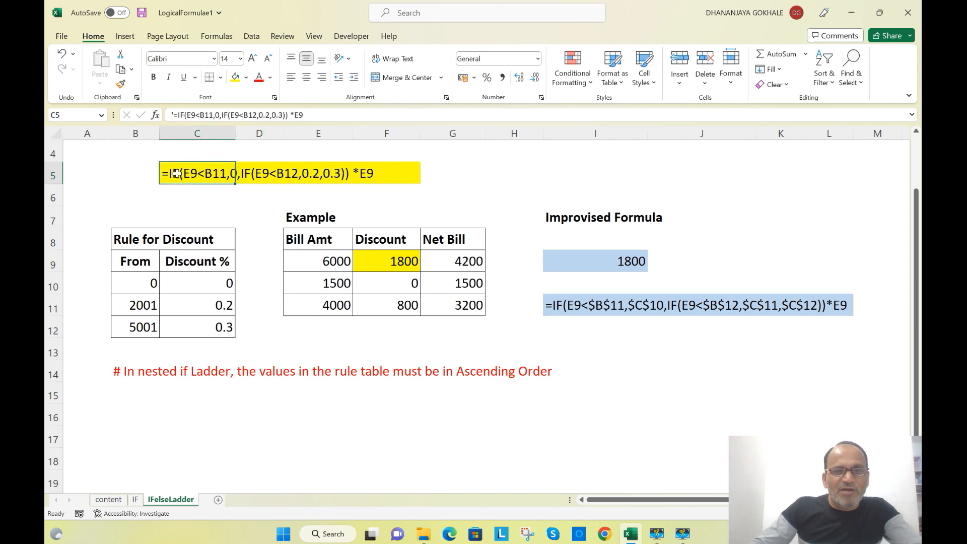
left_click(258, 115)
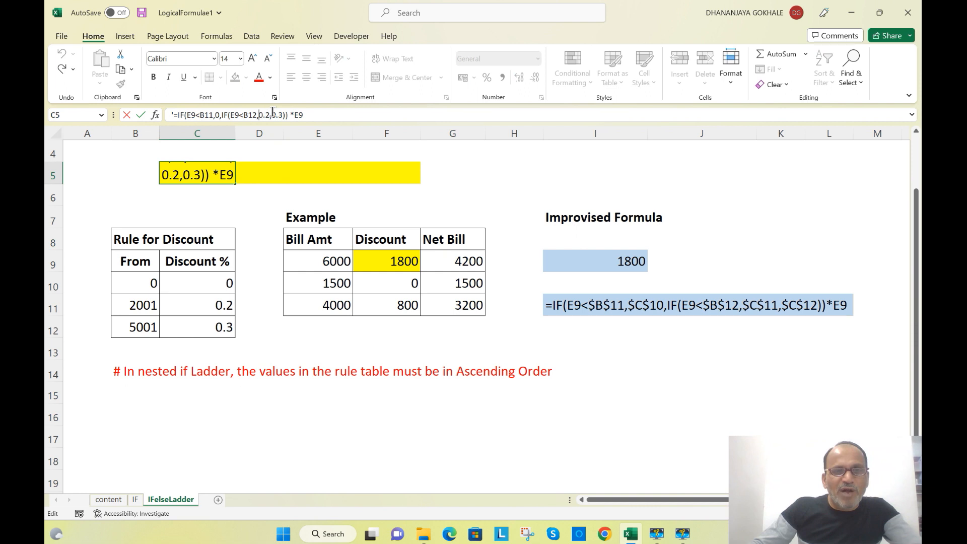
left_click(217, 114)
type("0,")
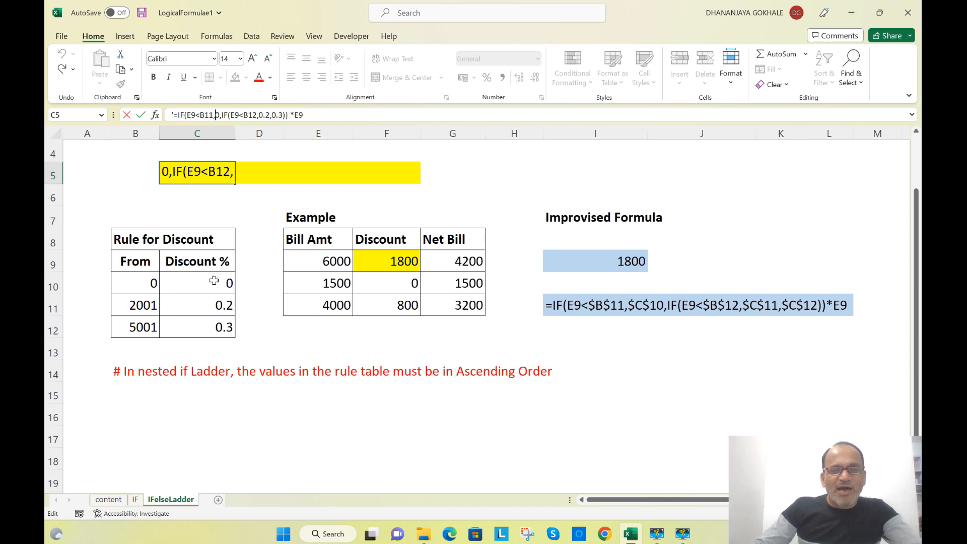
key("Return")
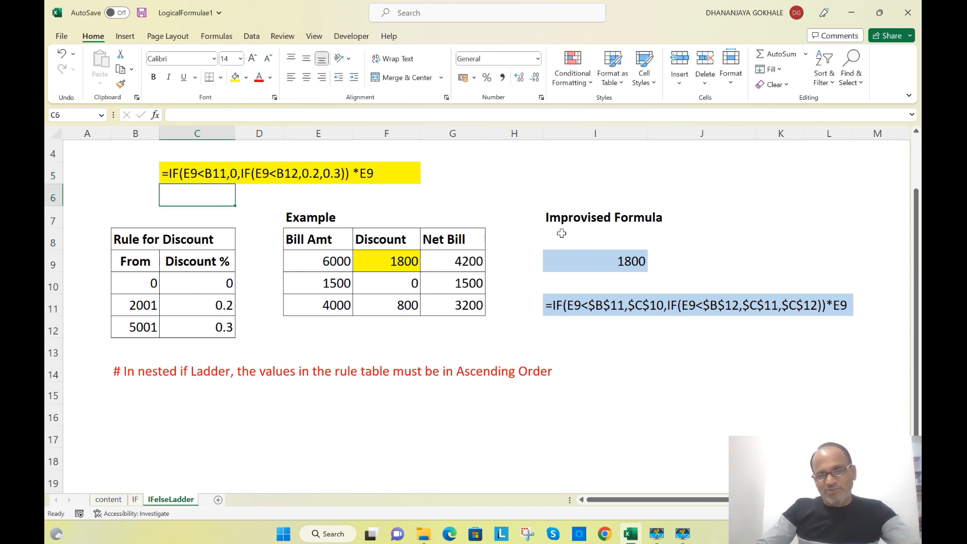
Step: Inspect the absolute references to the rule table in the improvised nested IF formula in cell I9
left_click(630, 263)
left_click(222, 114)
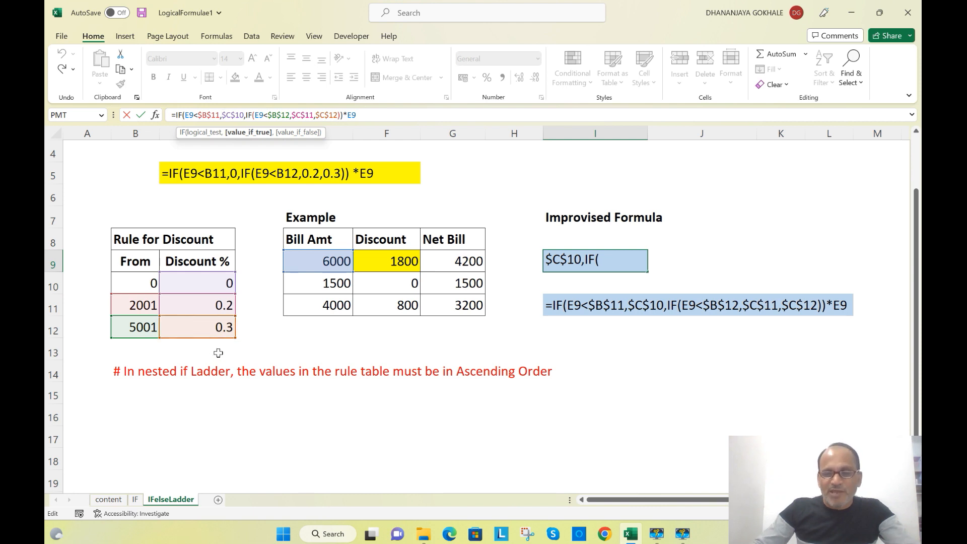
key("Return")
key("Return")
key("Return")
key("Return")
key("Return")
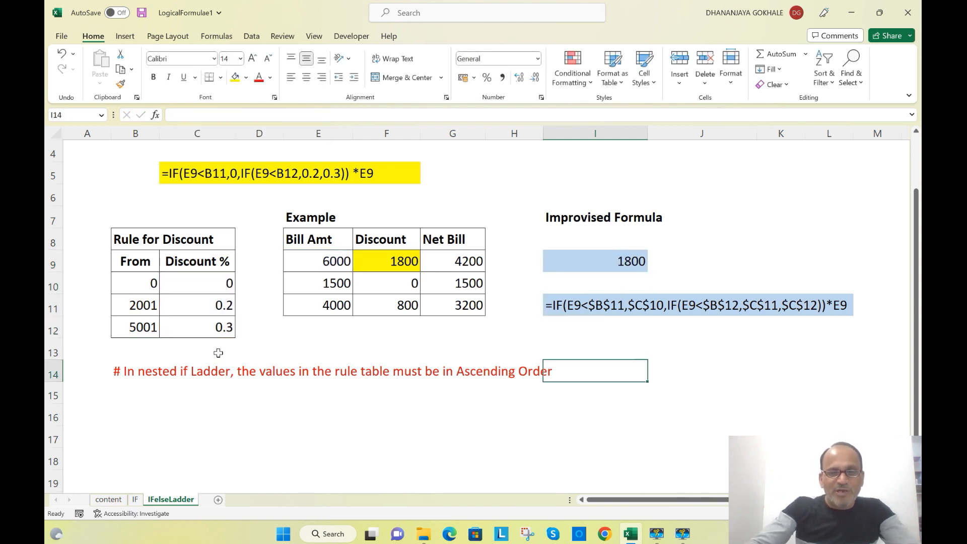
key("Return")
key("Return")
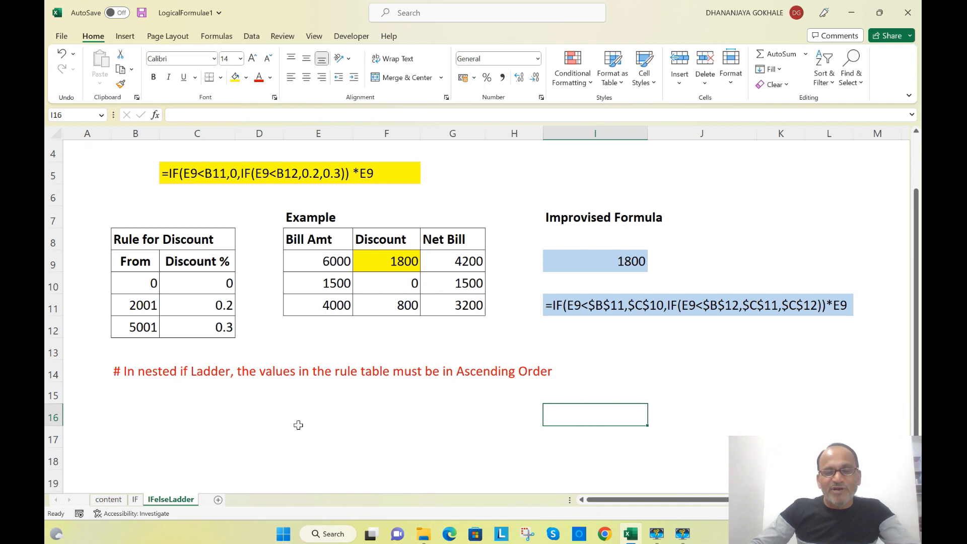